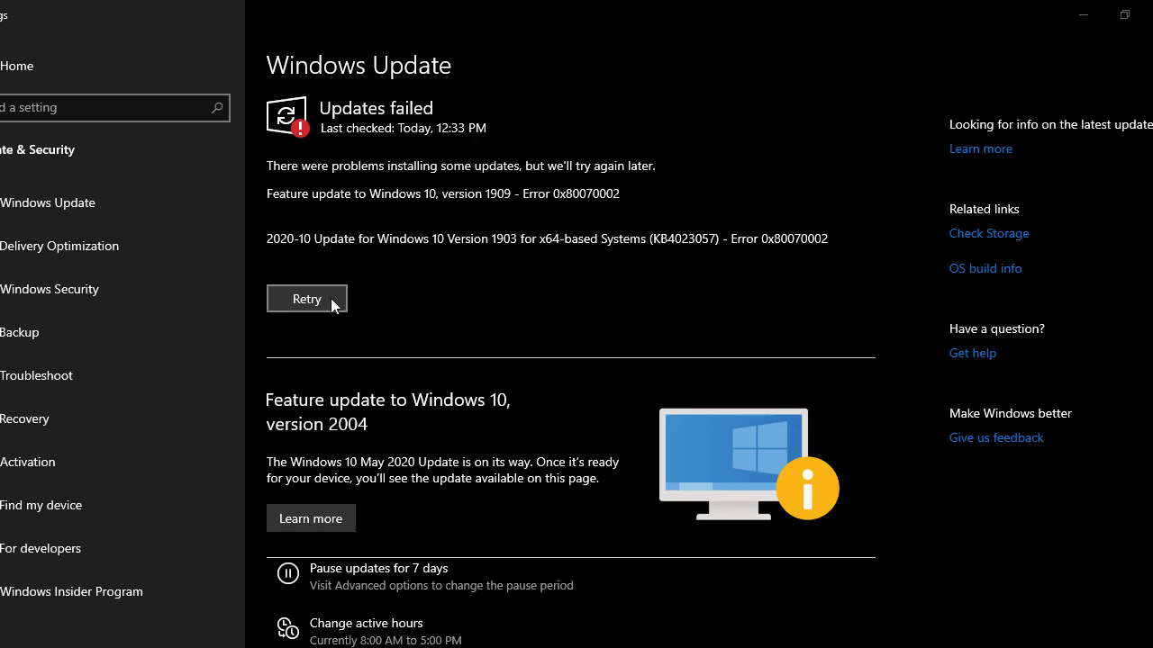
Step: Retry installing the failed updates on the Windows Update page
click(330, 298)
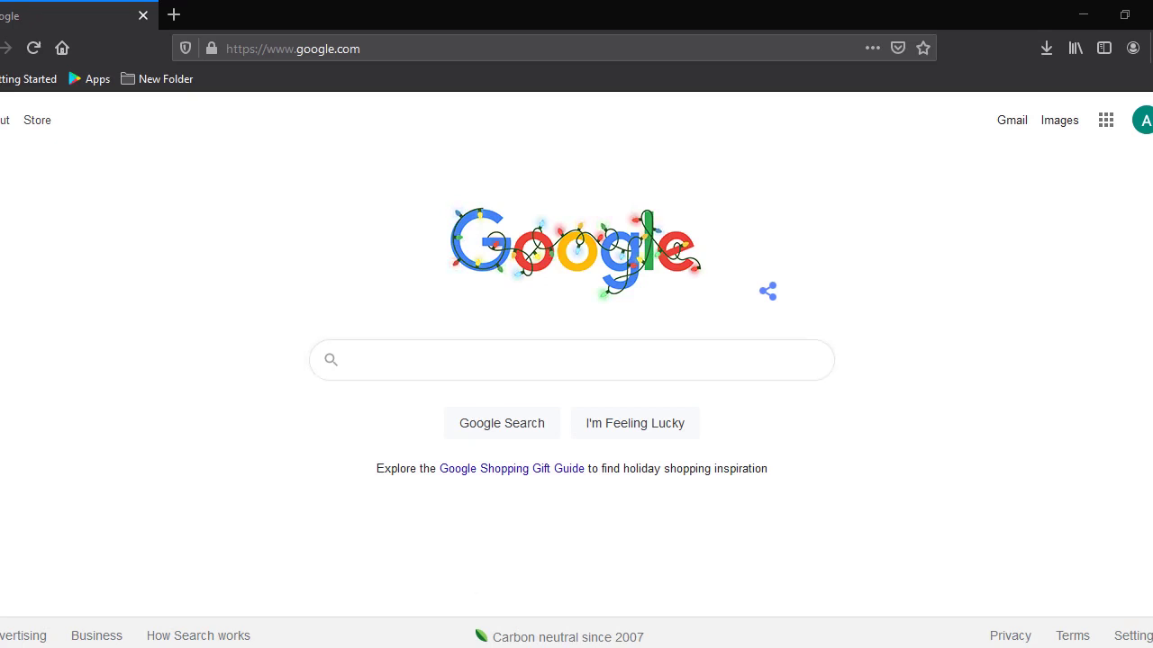
Step: Search Google for 'windows update assistant', correcting the typo first
click(537, 371)
text(wind)
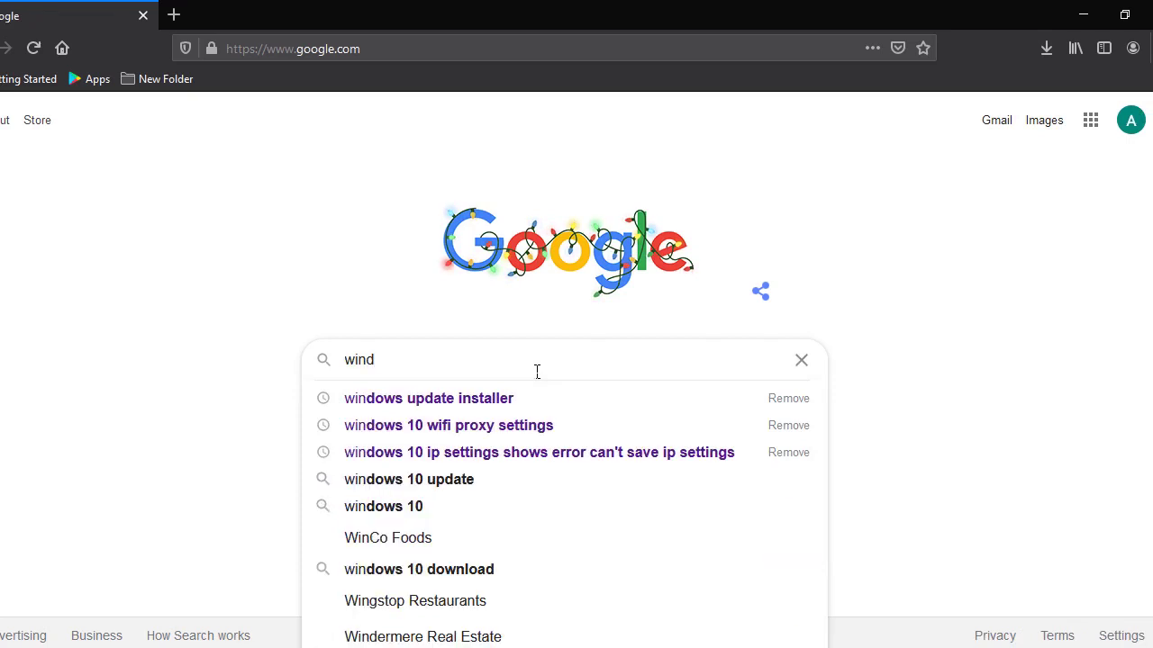
text(ows update assi)
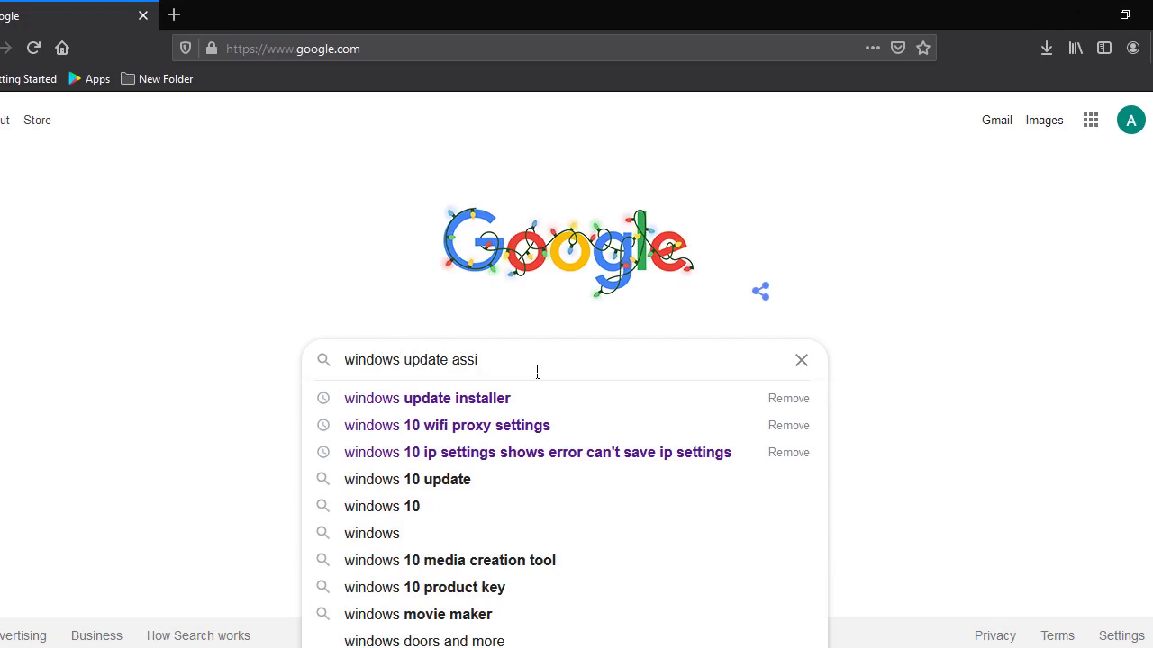
text(sta)
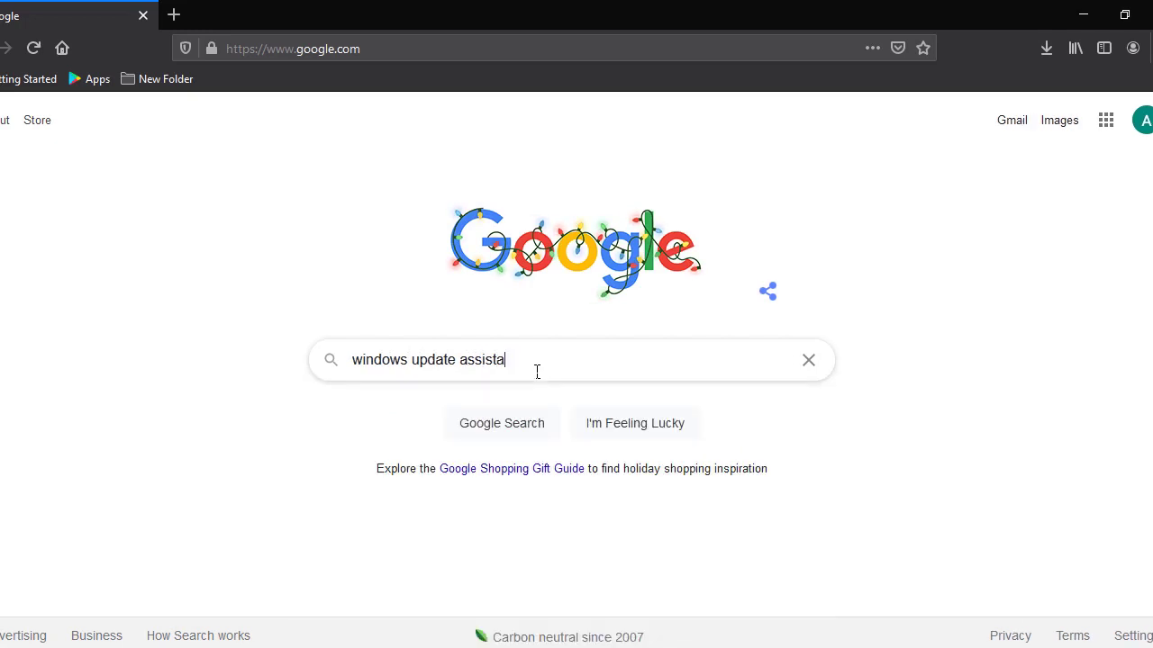
text(m)
key(BackSpace)
text(nt)
key(Return)
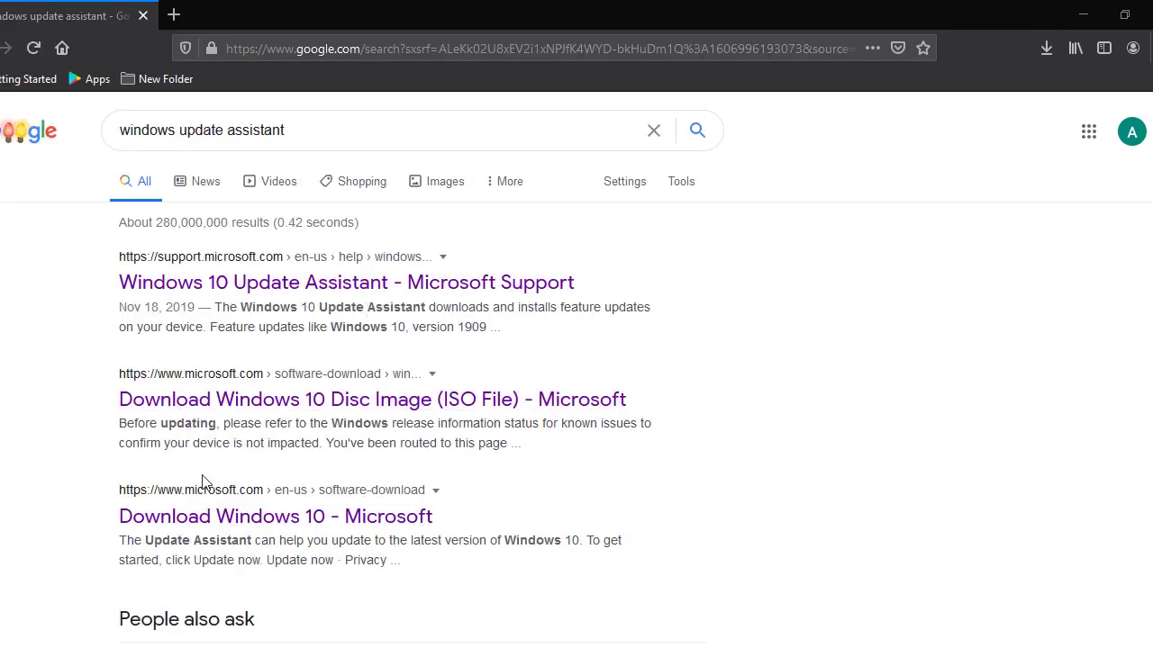
Step: Open the Update Assistant support result and the Download Windows 10 result in new tabs
right_click(305, 277)
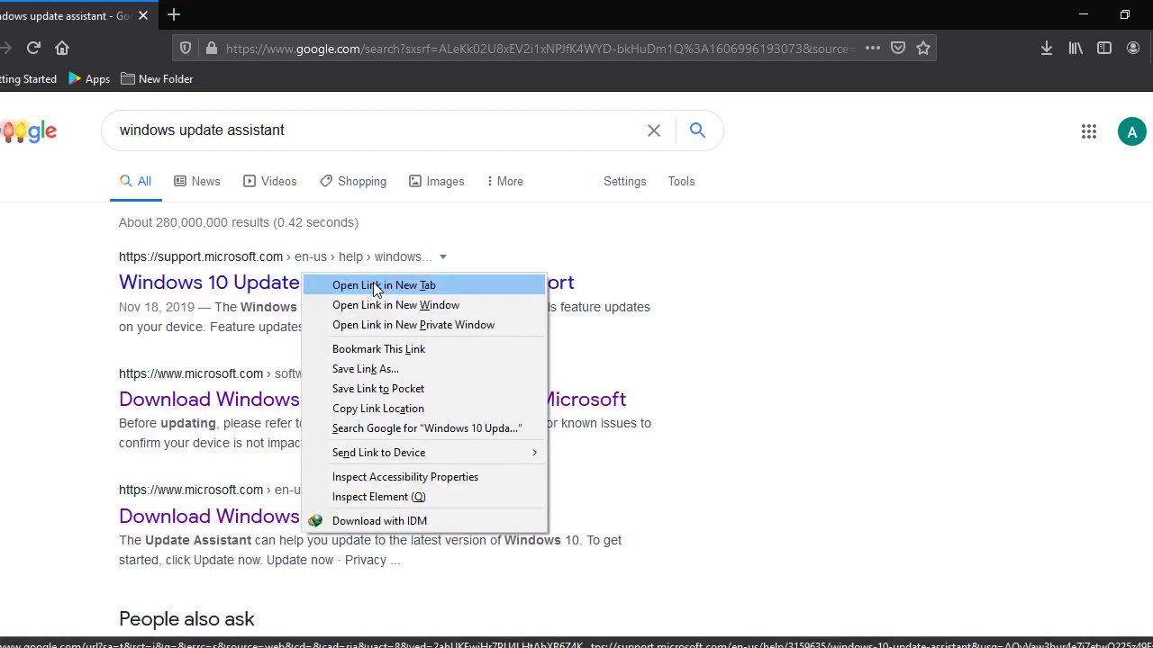
click(374, 285)
right_click(294, 515)
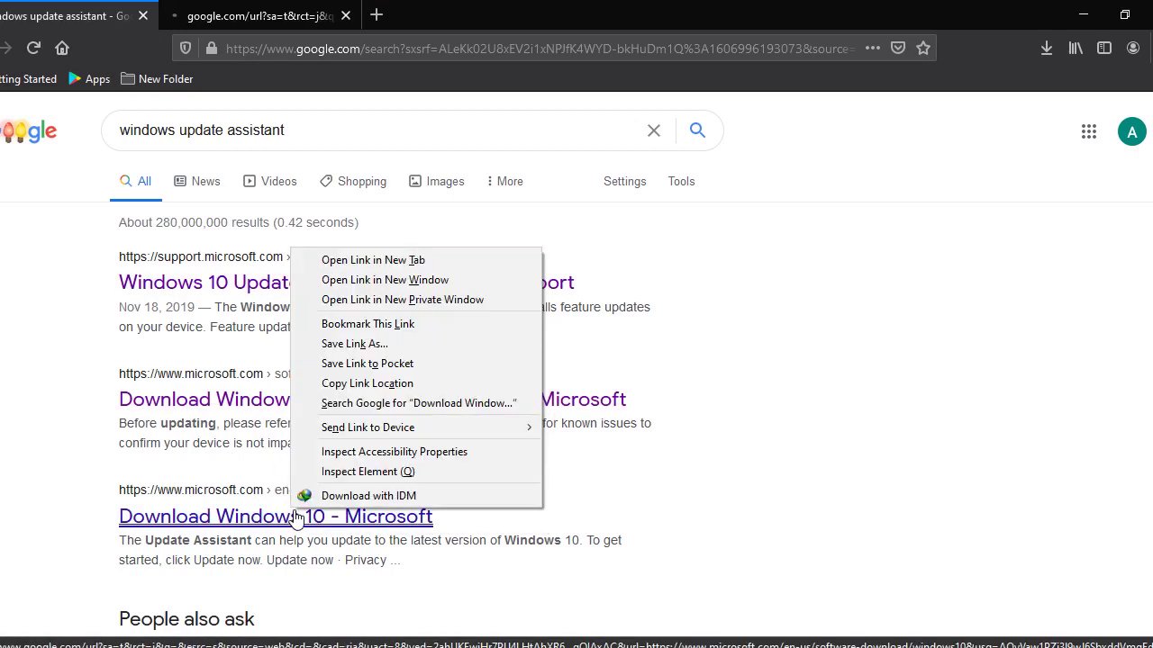
click(419, 261)
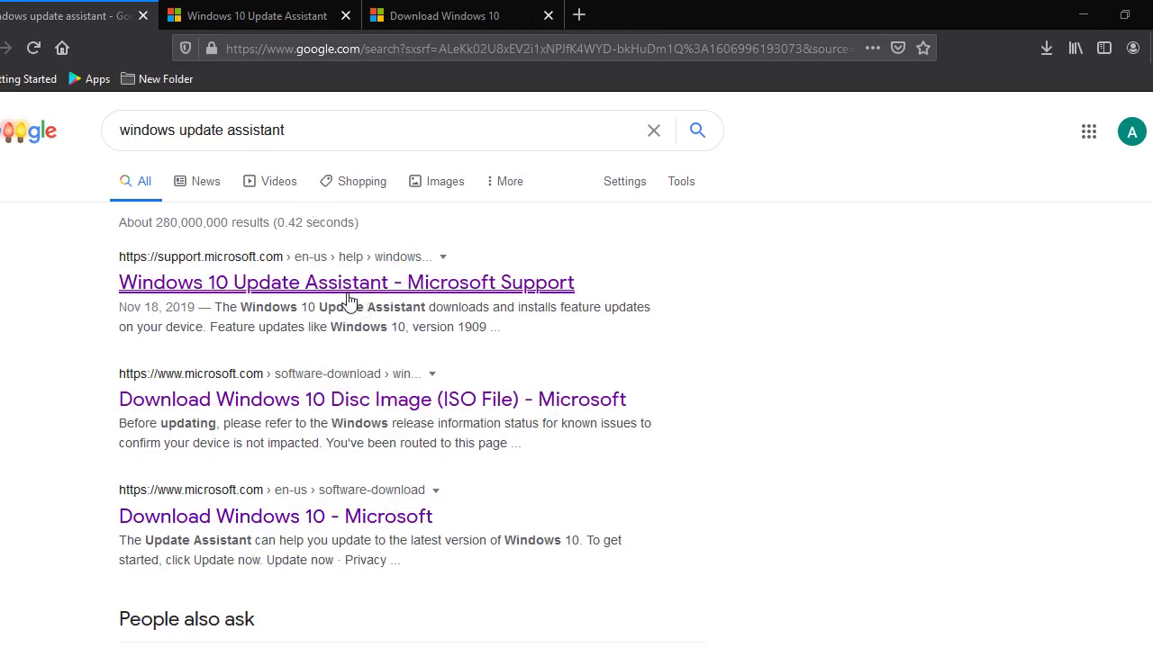
Step: On the Update Assistant article, follow the link to download the Update Assistant
click(252, 16)
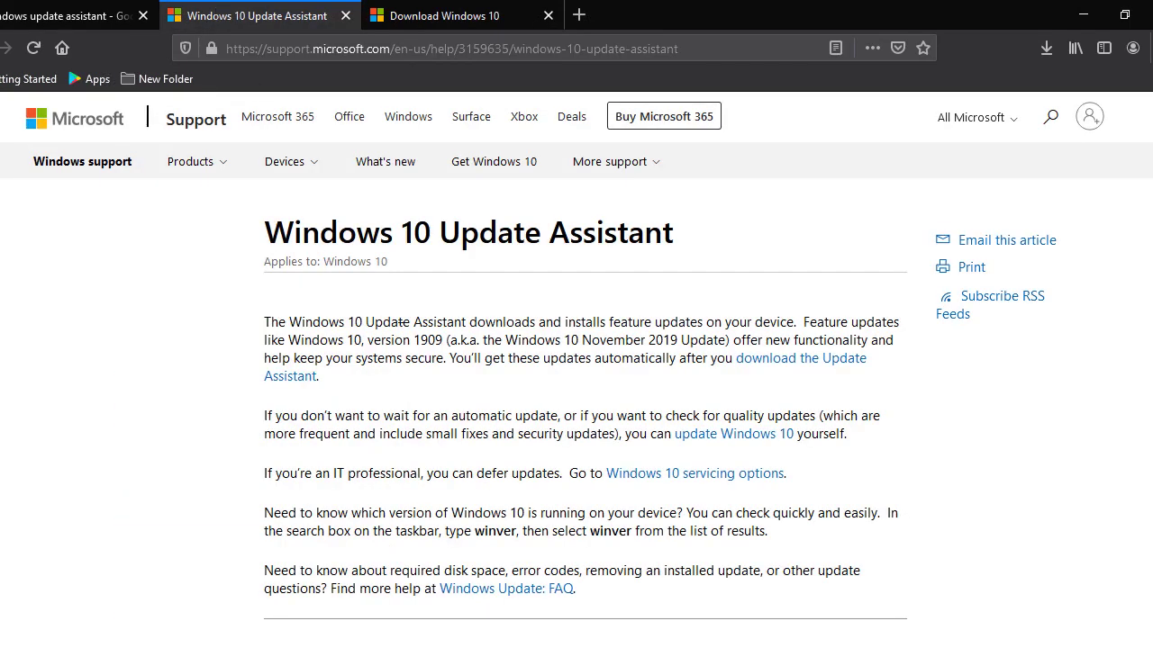
scroll(403, 321, down, 1)
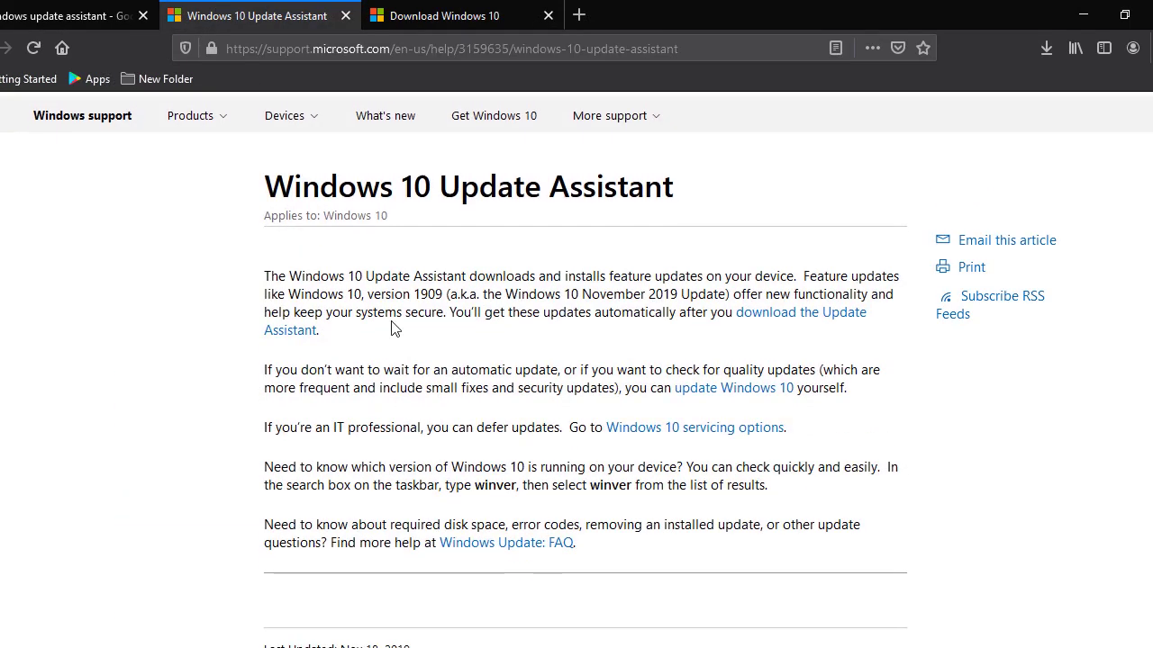
click(756, 391)
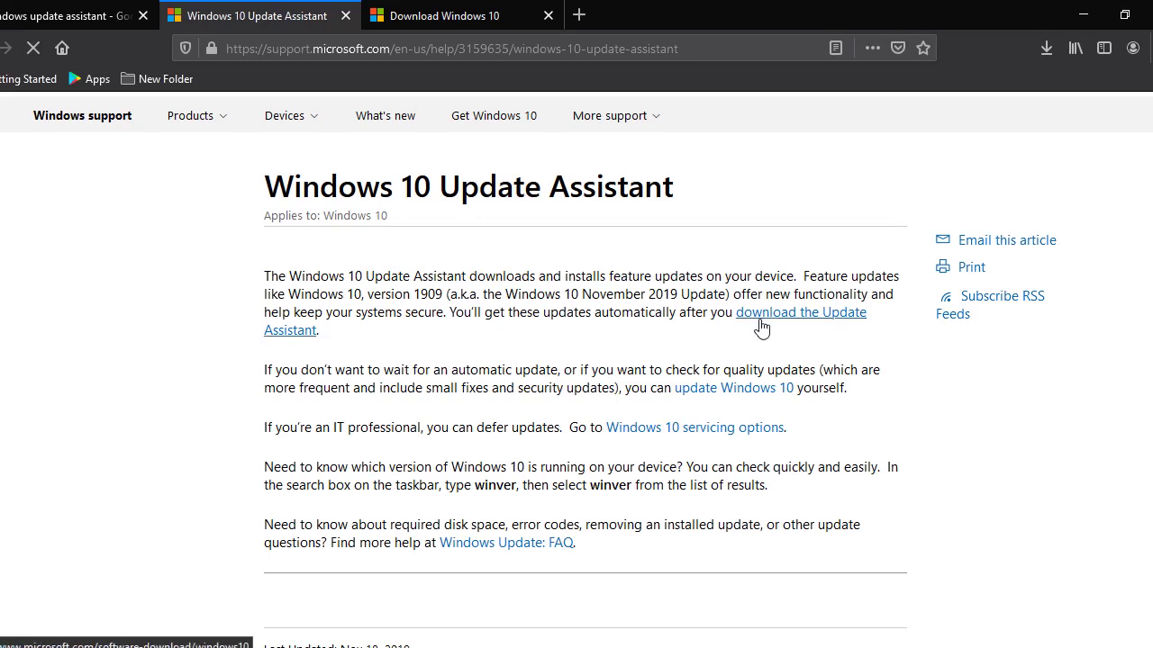
Step: On the Download Windows 10 page, bring the October 2020 Update section back into view
click(408, 15)
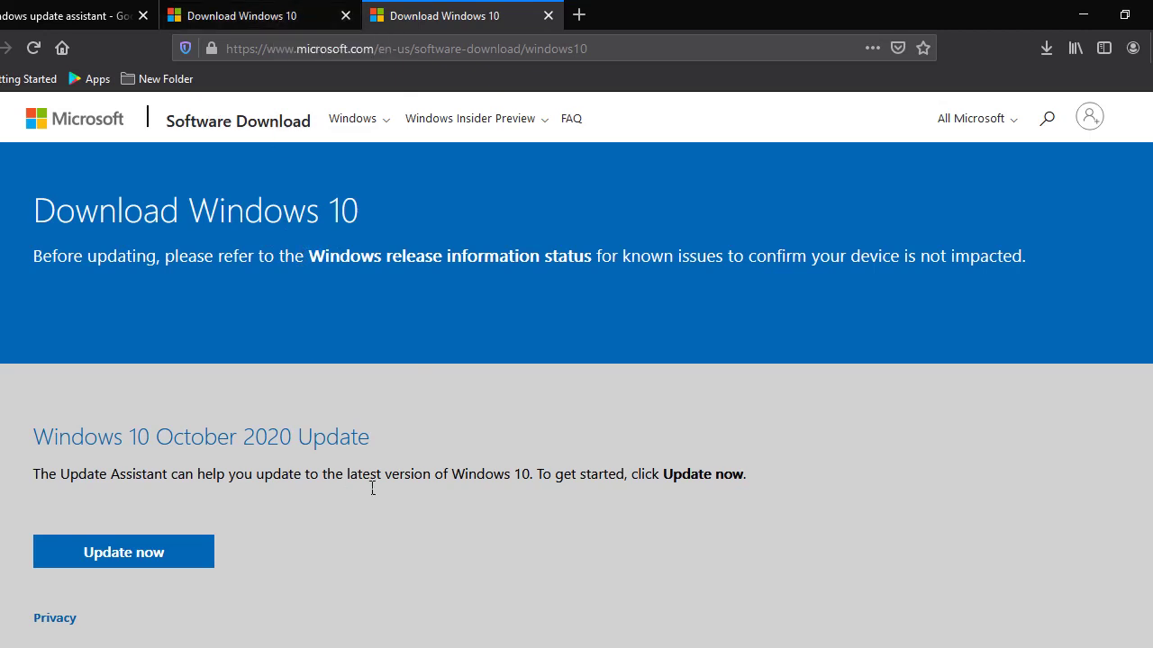
scroll(498, 564, down, 1)
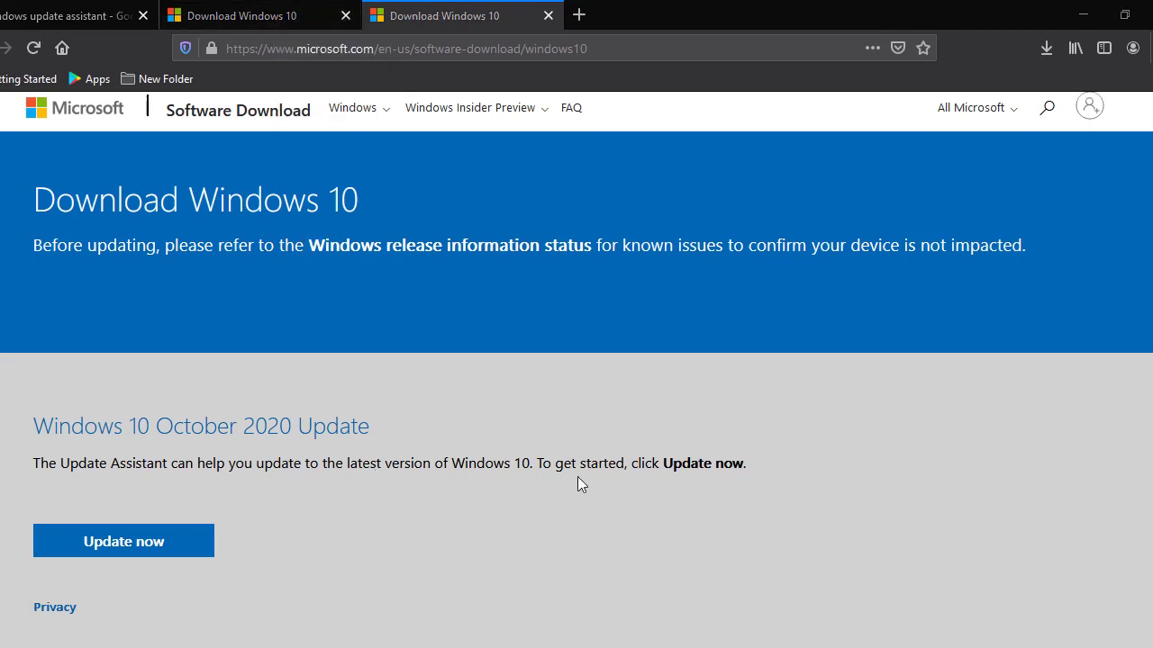
scroll(576, 360, down, 2)
scroll(577, 360, down, 3)
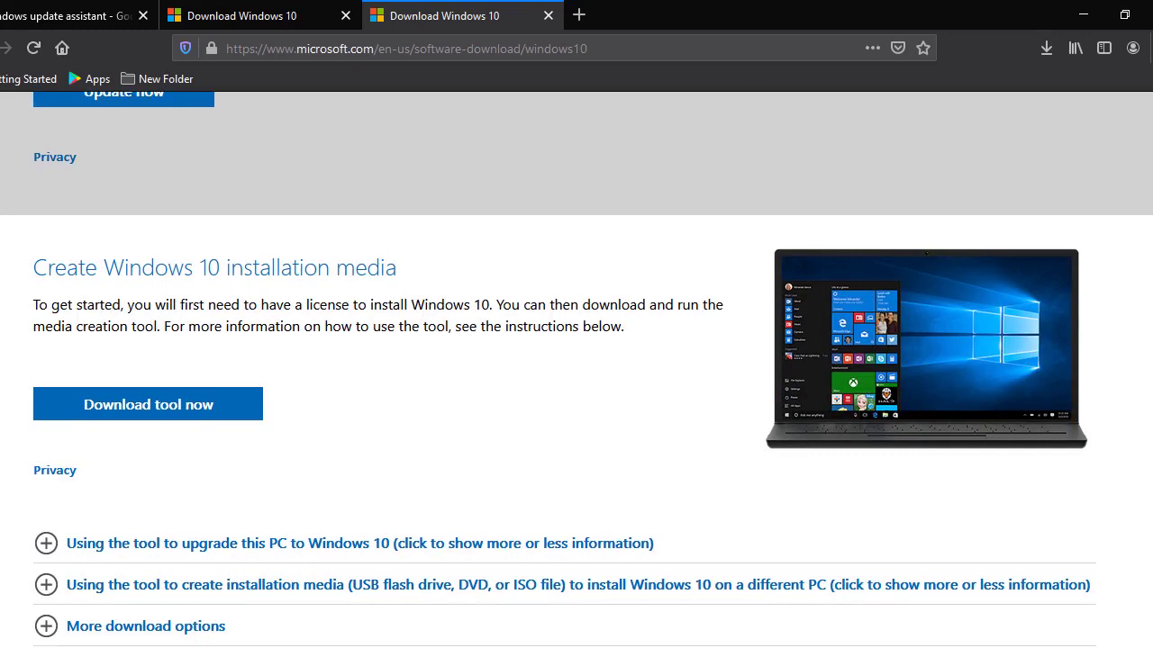
scroll(577, 360, up, 1)
scroll(576, 361, up, 2)
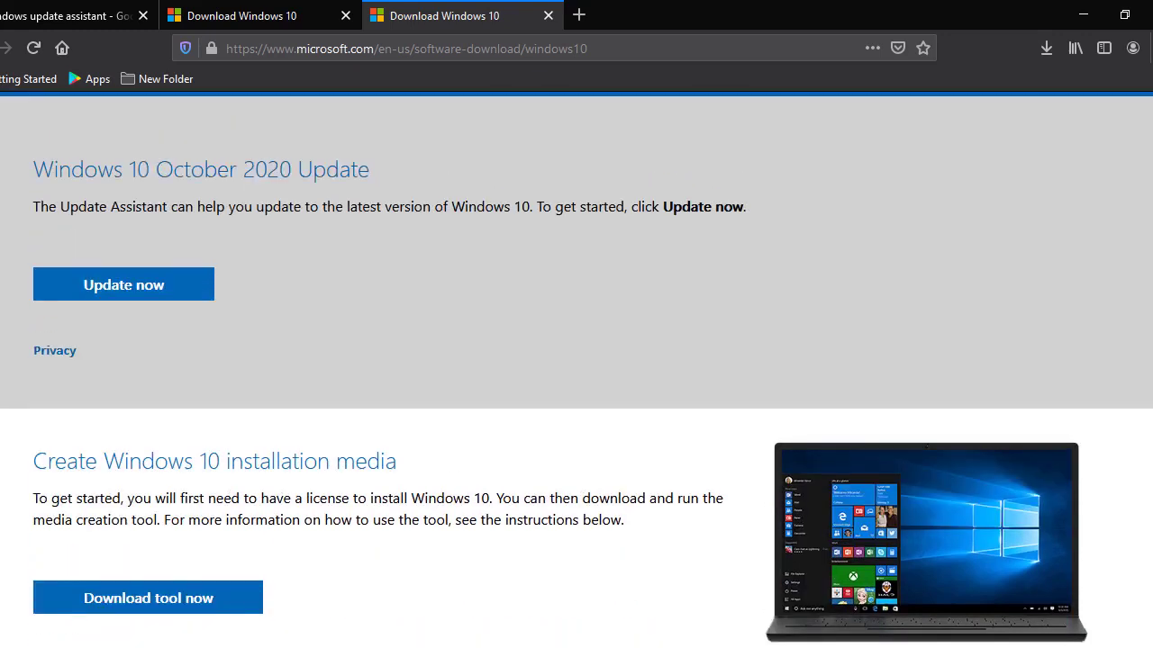
scroll(577, 360, up, 1)
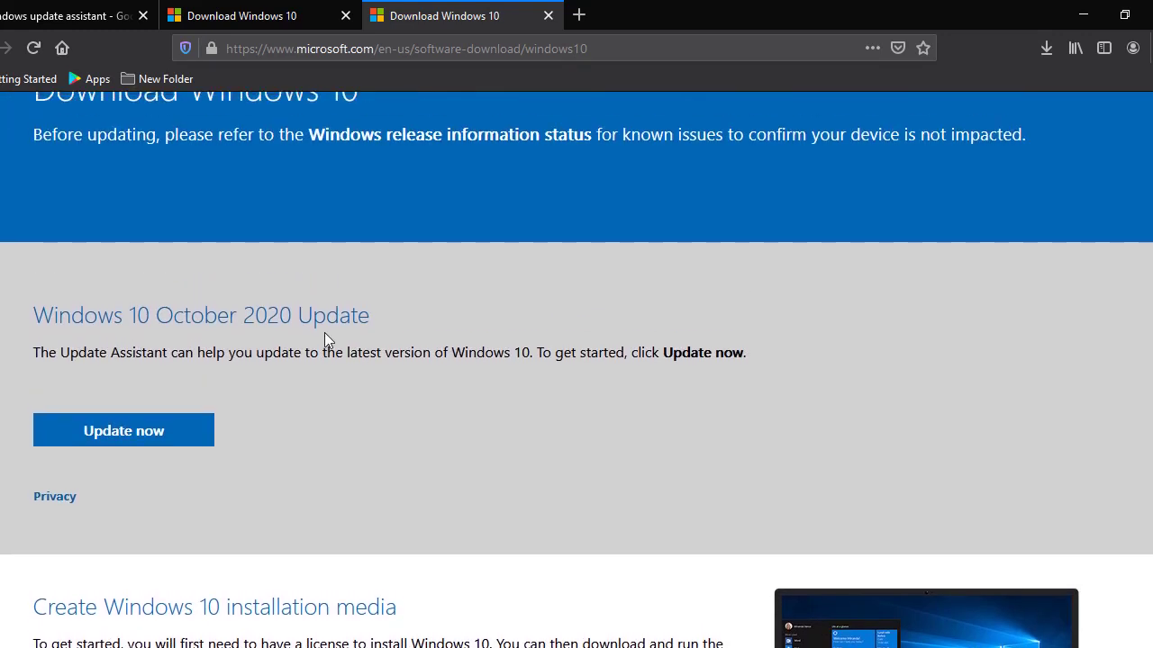
Step: Download the Update Assistant again as the numbered copy Windows10Upgrade9252_2.exe
click(149, 440)
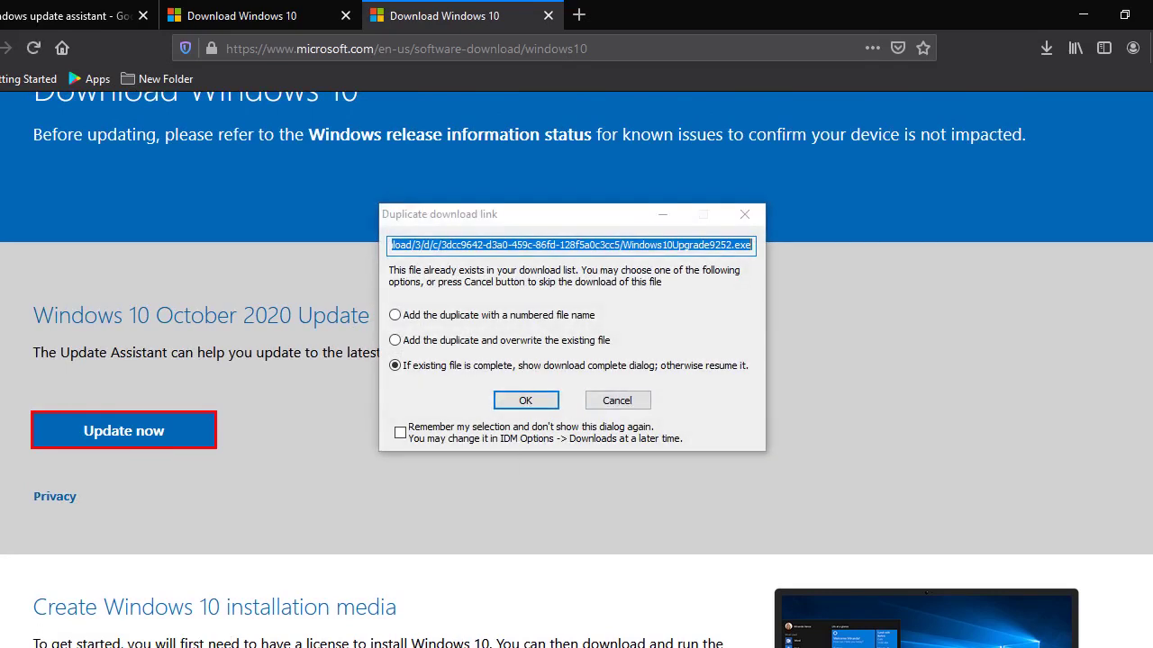
click(467, 321)
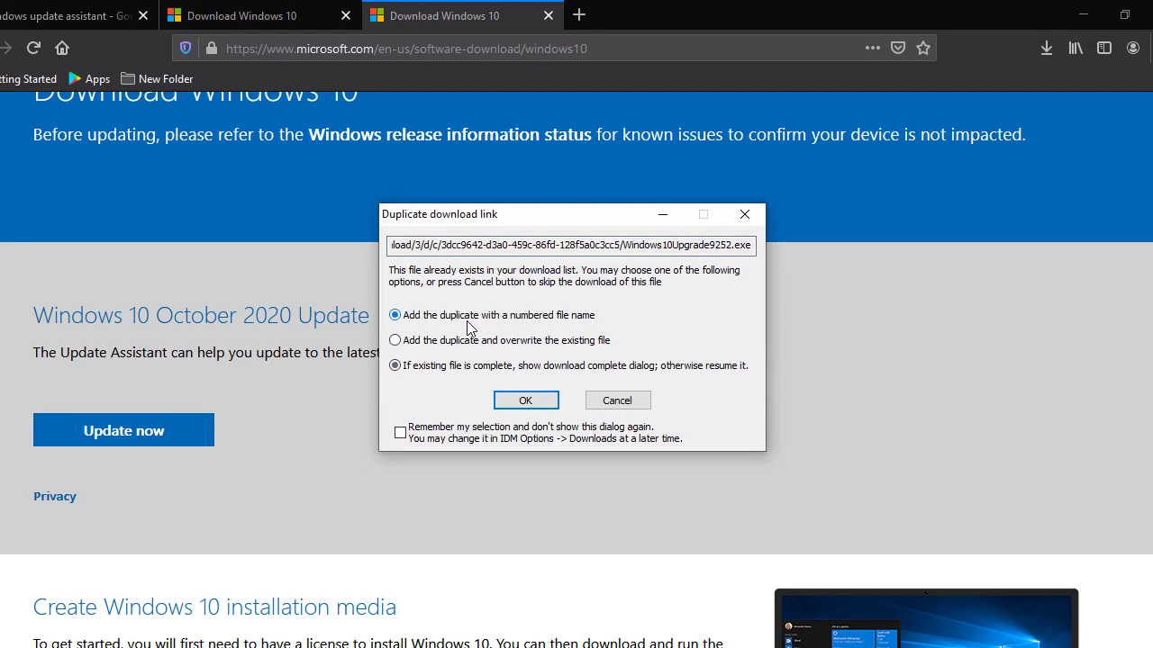
click(511, 393)
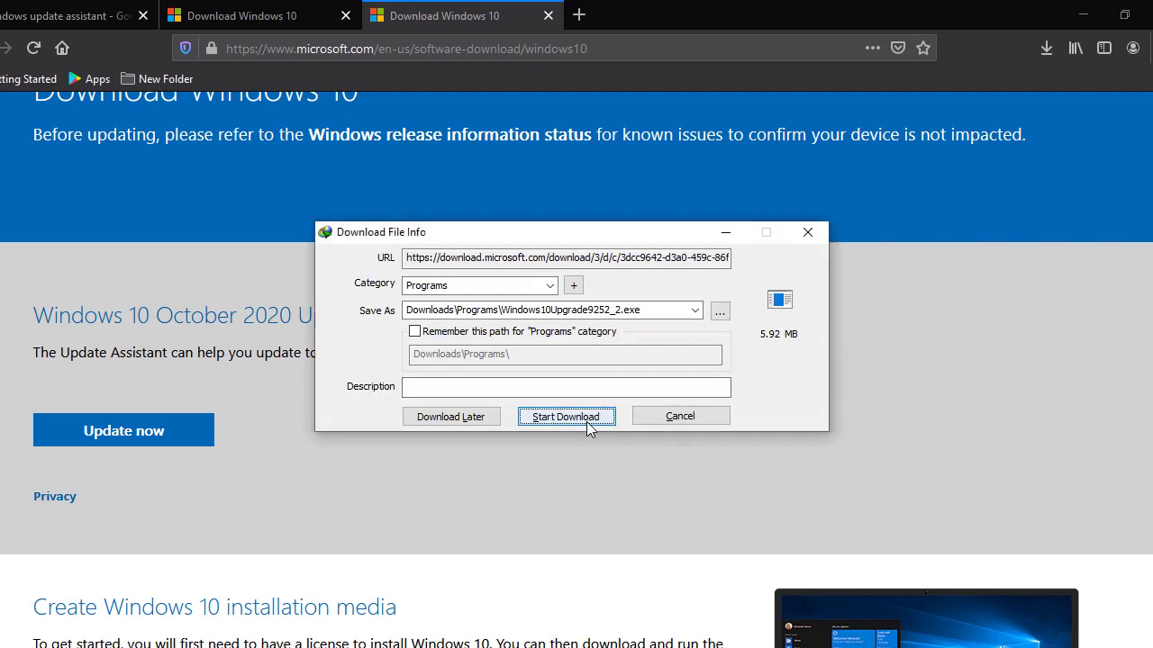
click(587, 421)
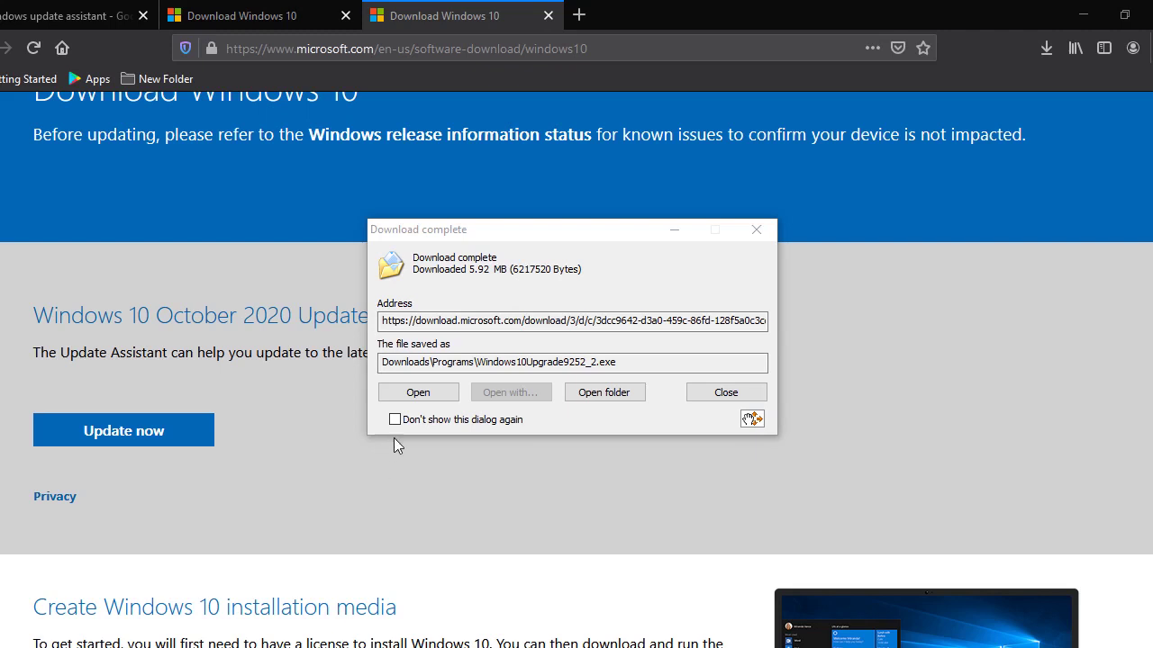
Step: Run both downloaded Update Assistant installer copies from the completion dialogs
click(441, 399)
click(445, 400)
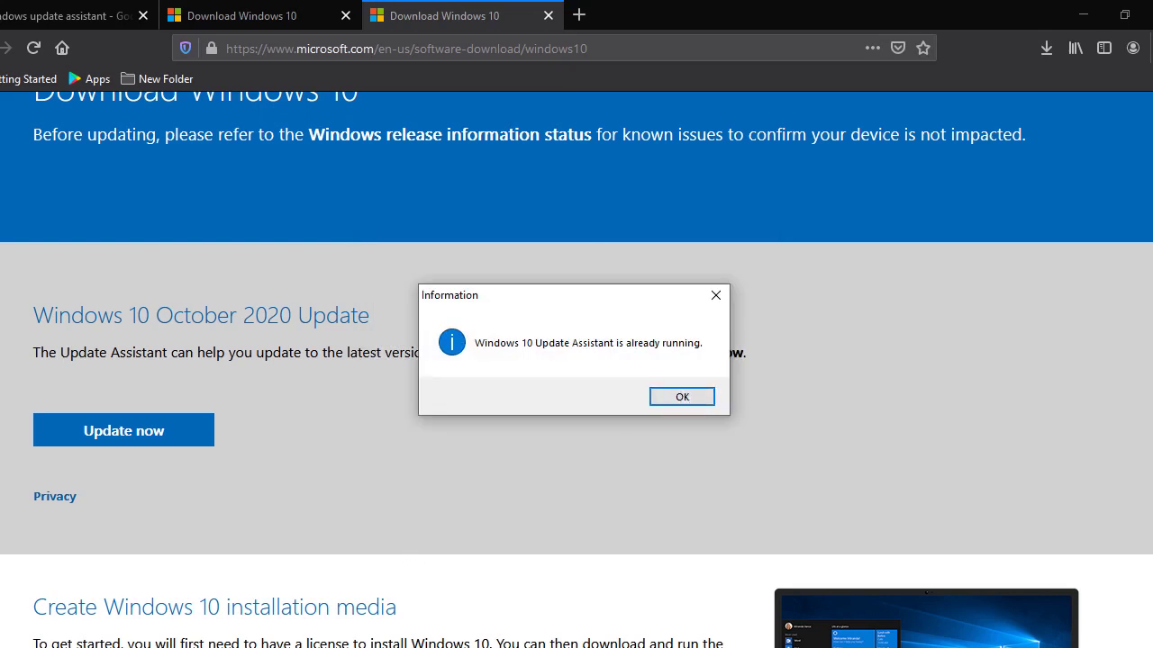
Step: Dismiss the notice that Windows 10 Update Assistant is already running
click(669, 402)
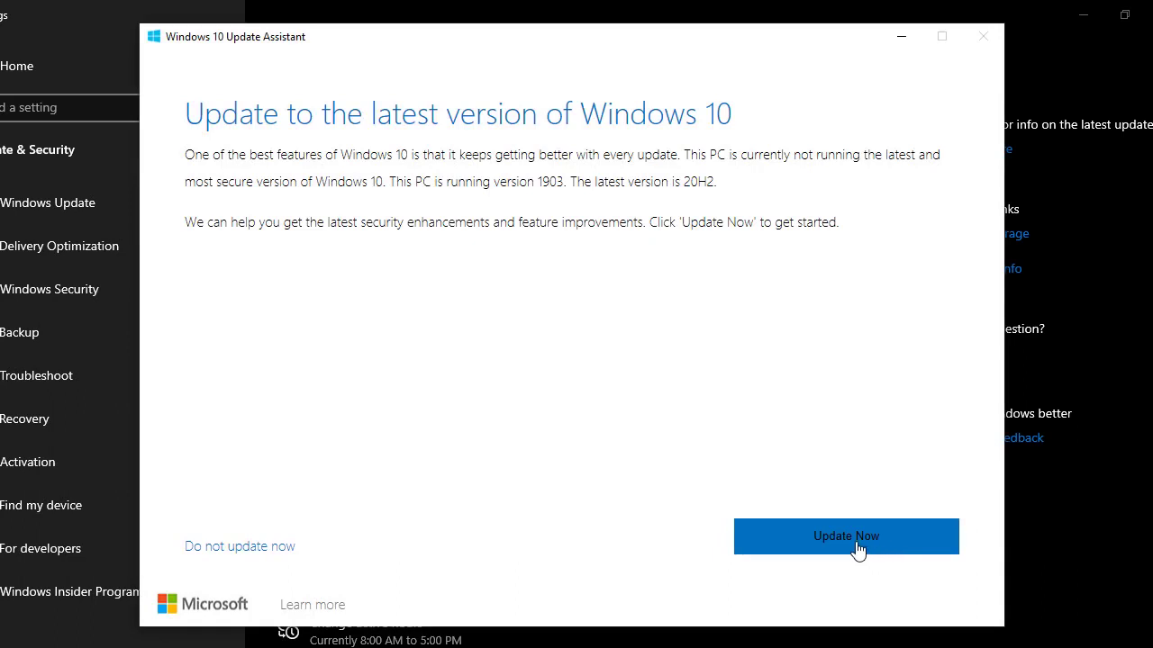
Step: Start the Update Assistant's upgrade from version 1903 to 20H2
click(856, 543)
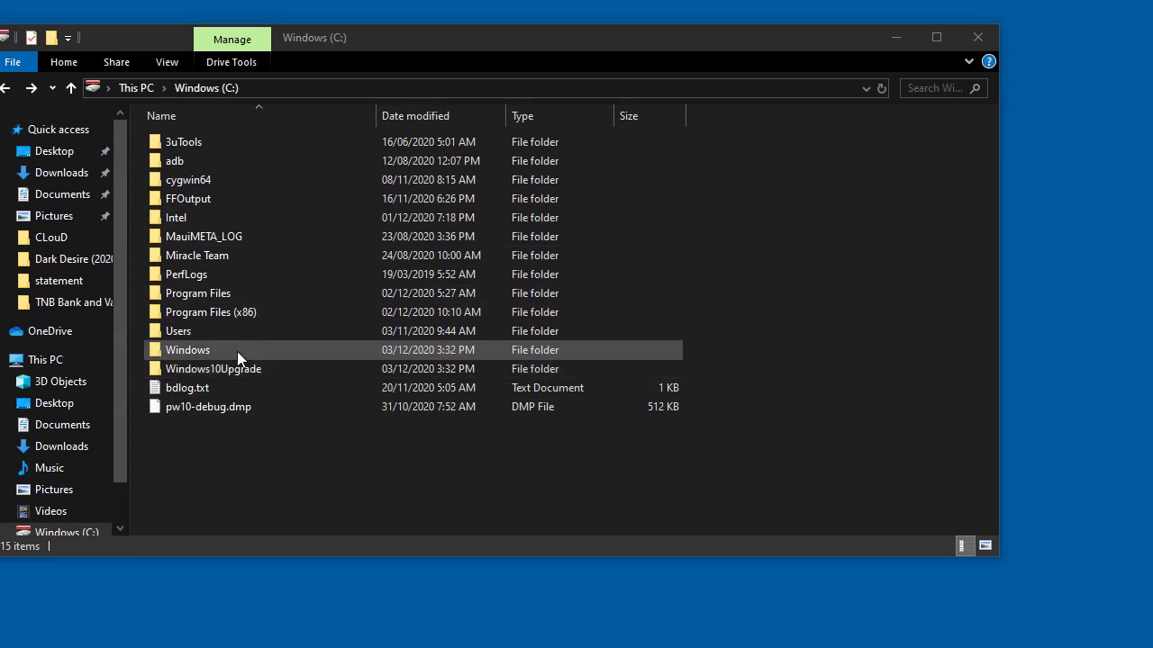
click(239, 370)
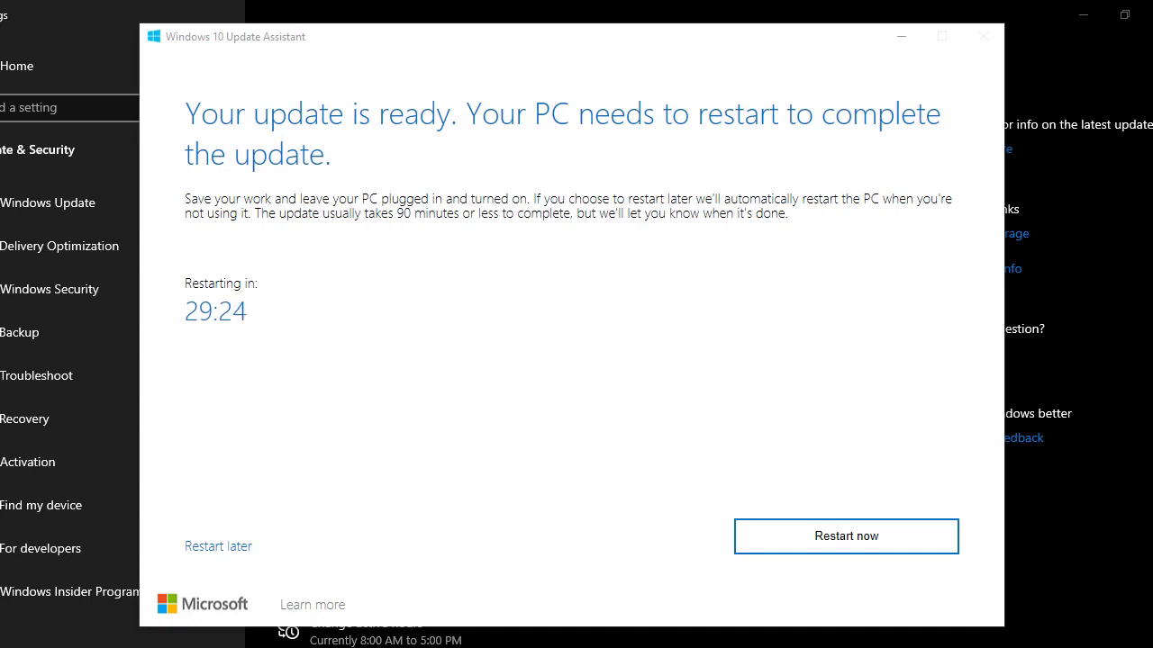
Step: Minimize the Update Assistant to reveal the Windows Update page in Settings
click(904, 43)
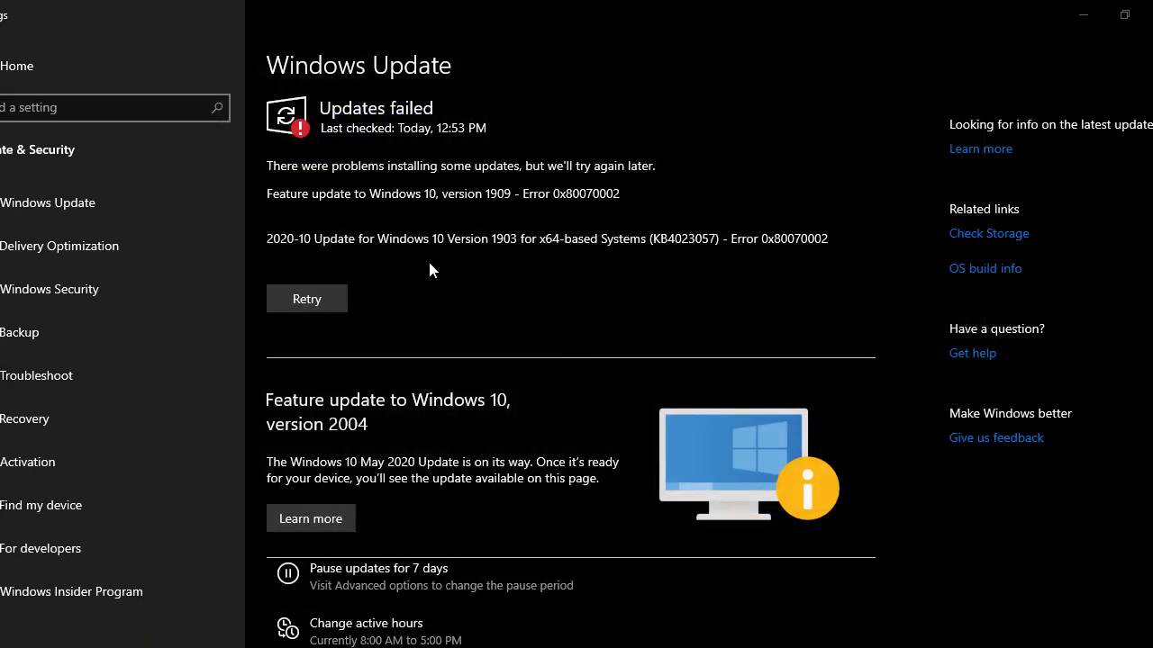